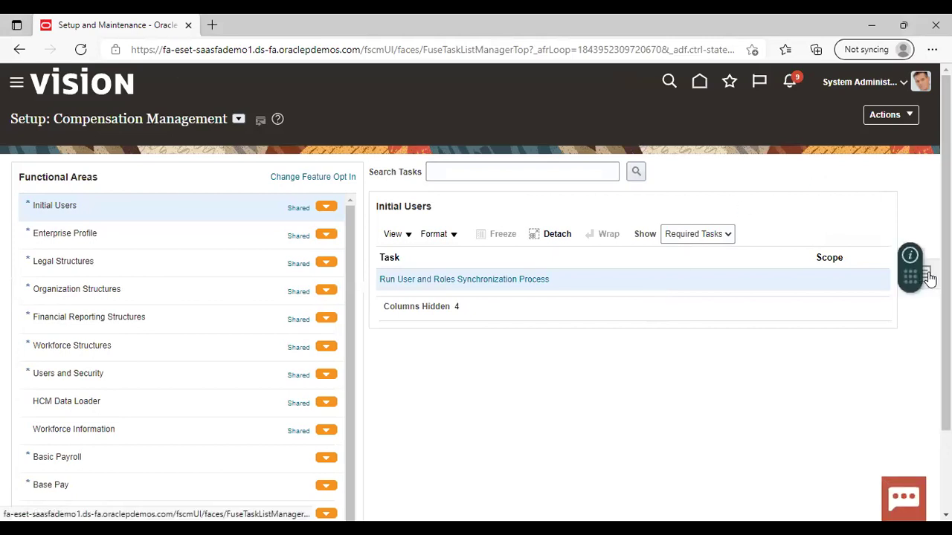
Go to the implementation projects and open FIN Implementation Project
left_click(929, 277)
left_click(851, 172)
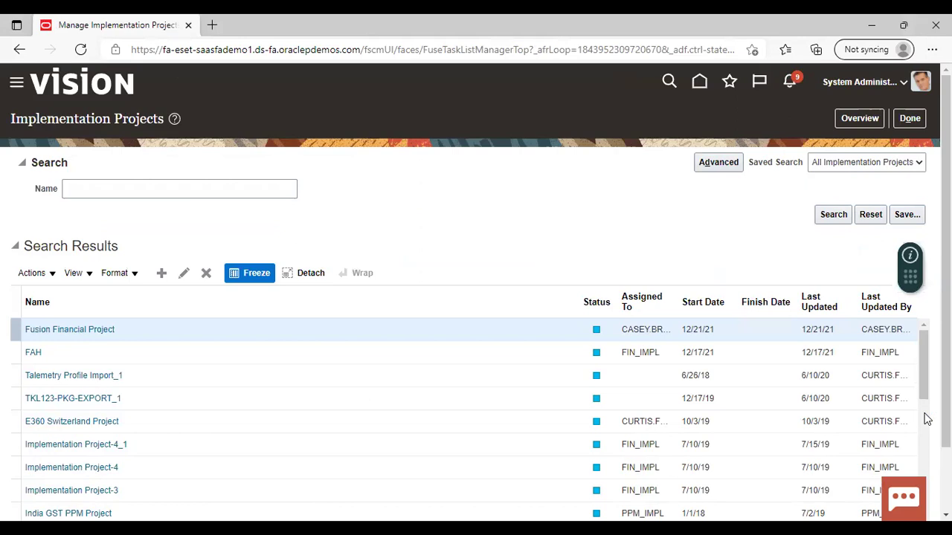
scroll(926, 419, "down", 5)
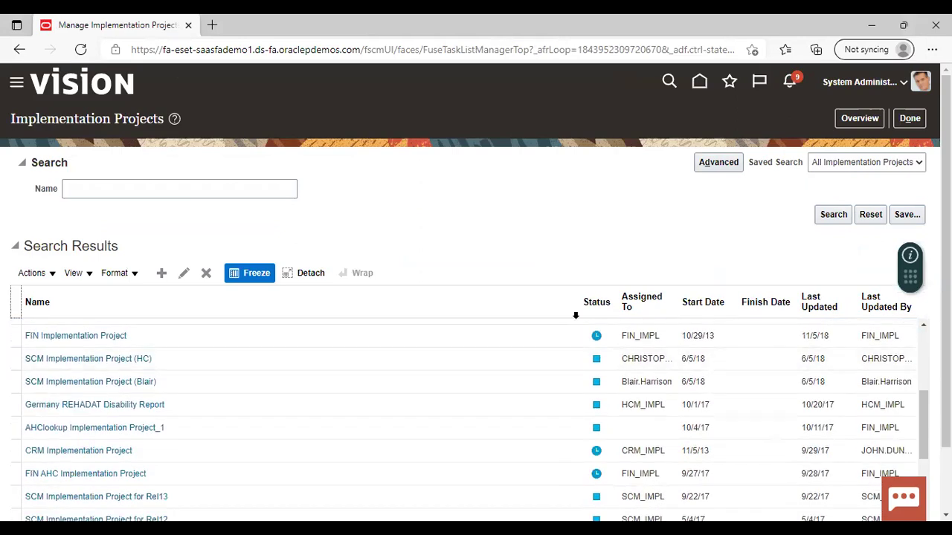
left_click(104, 335)
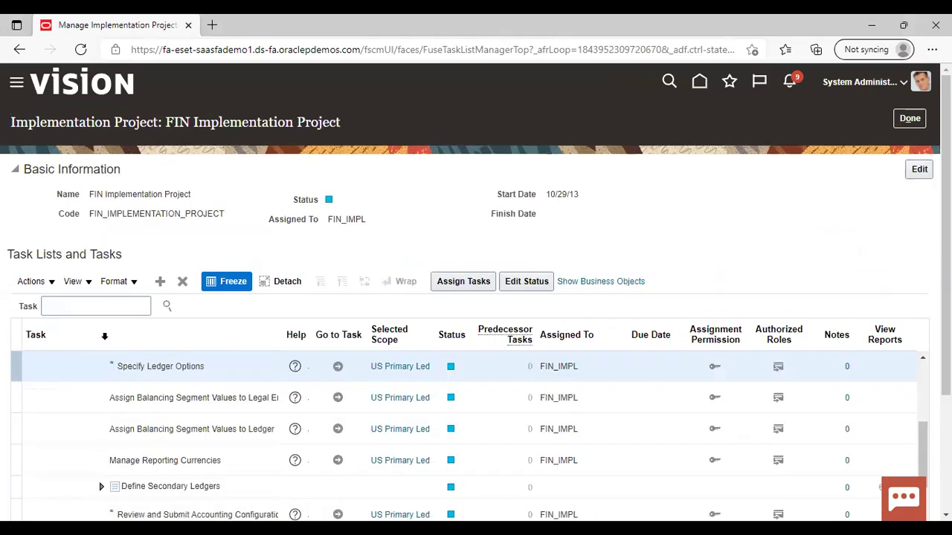
Search the project's tasks for "specify ledger options" and open the Specify Ledger Options task under Define Accounting Configurations for the US Primary Ledger
left_click(110, 307)
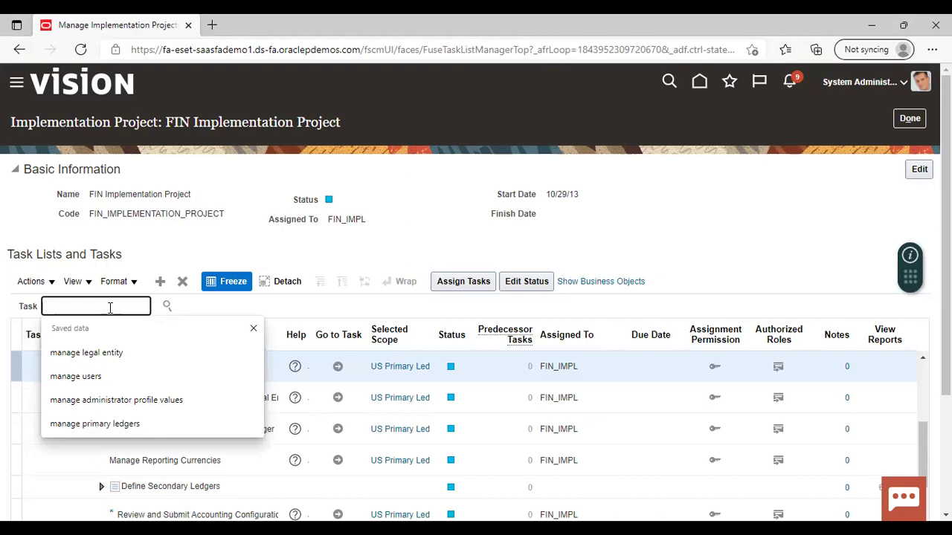
type("specify")
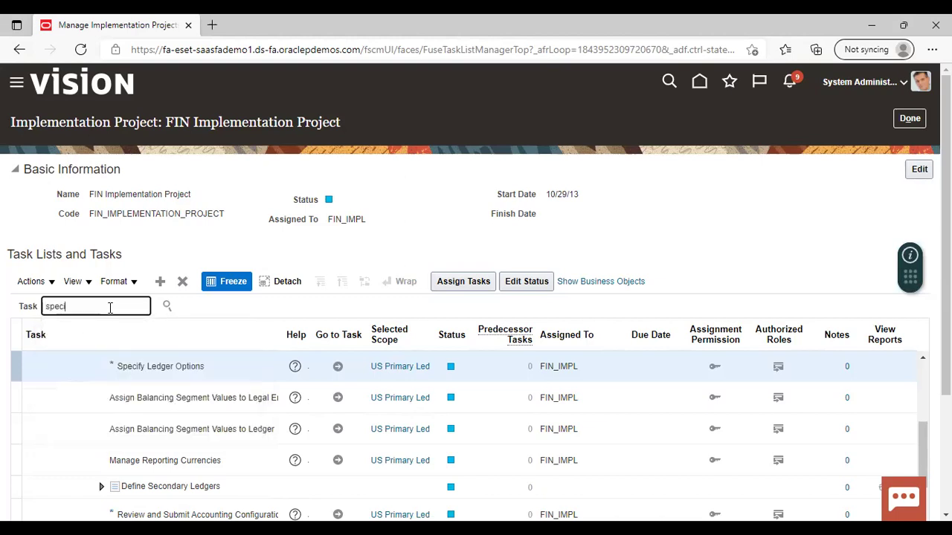
type(" ledger options")
key("Return")
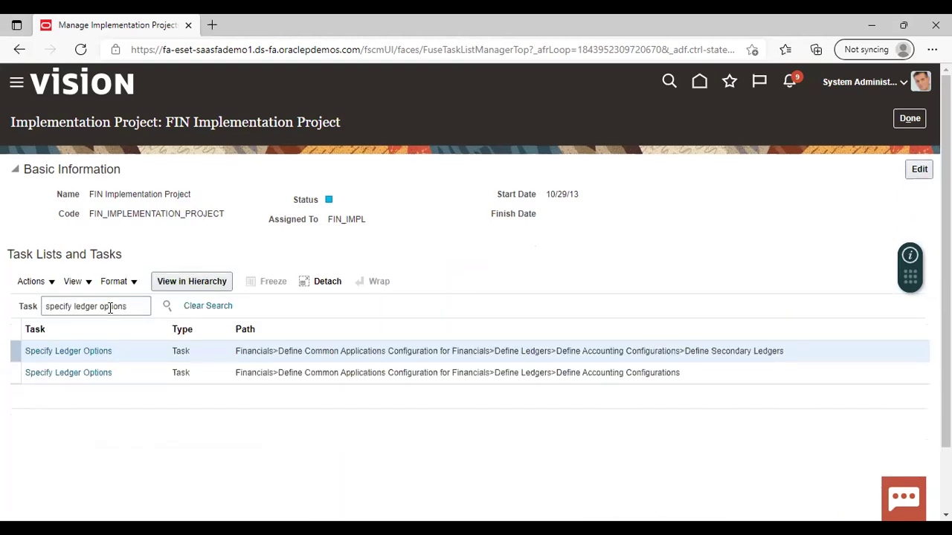
left_click(77, 378)
left_click(75, 374)
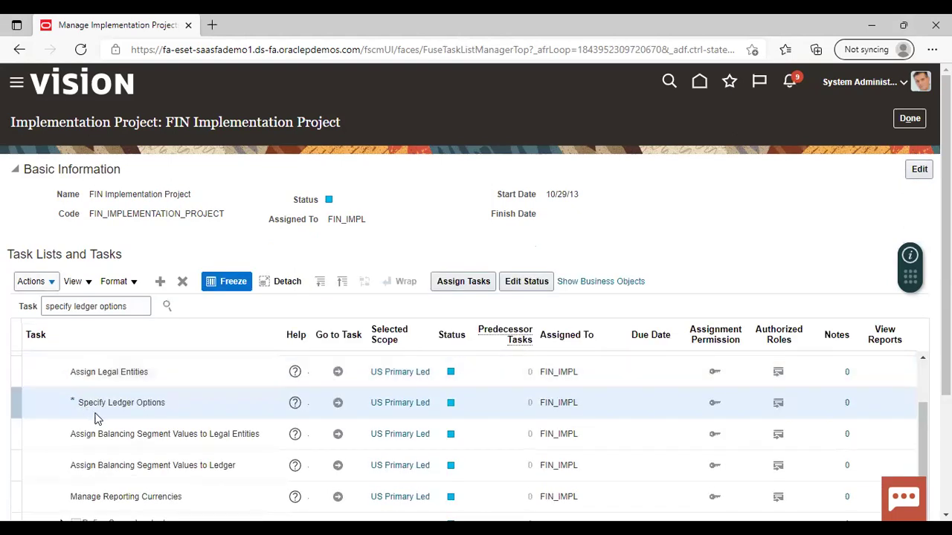
left_click(338, 404)
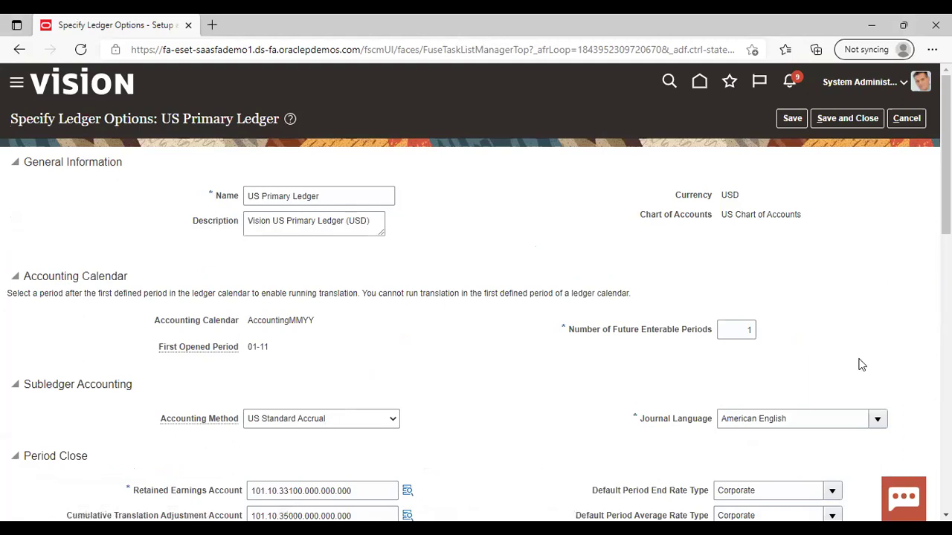
Try Ledger sequencing with the Payables document sequencing enforcement option, and choose Legal entity for Sequencing By
scroll(861, 364, "down", 10)
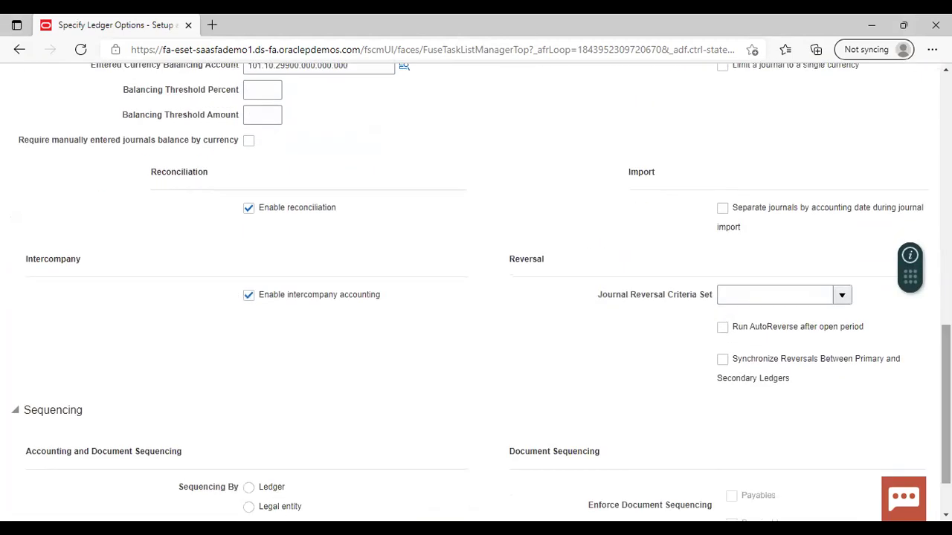
scroll(287, 379, "down", 1)
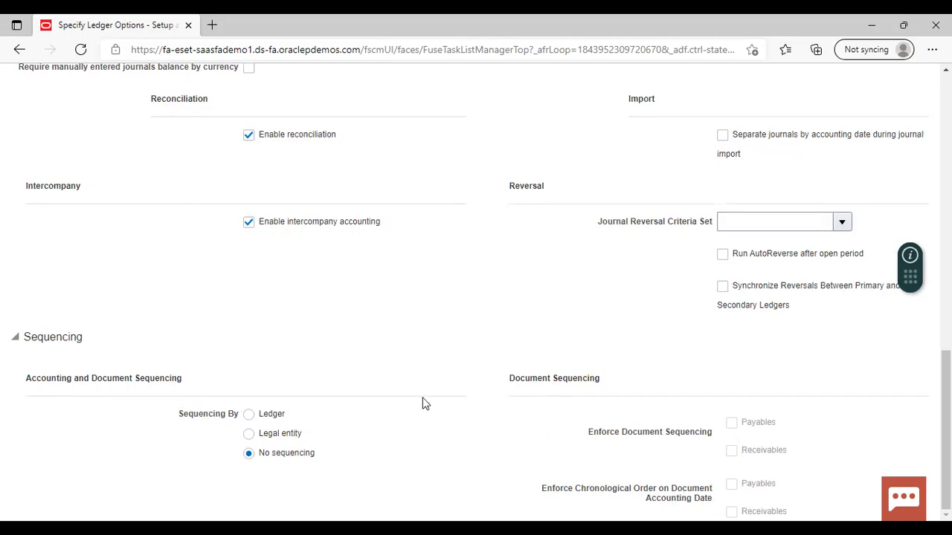
left_click(249, 416)
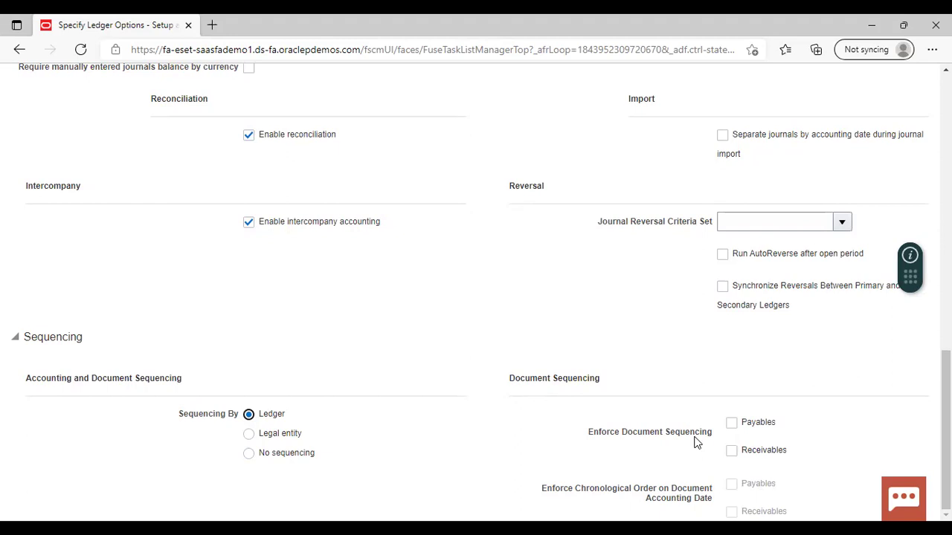
left_click(732, 424)
left_click(733, 427)
left_click(249, 435)
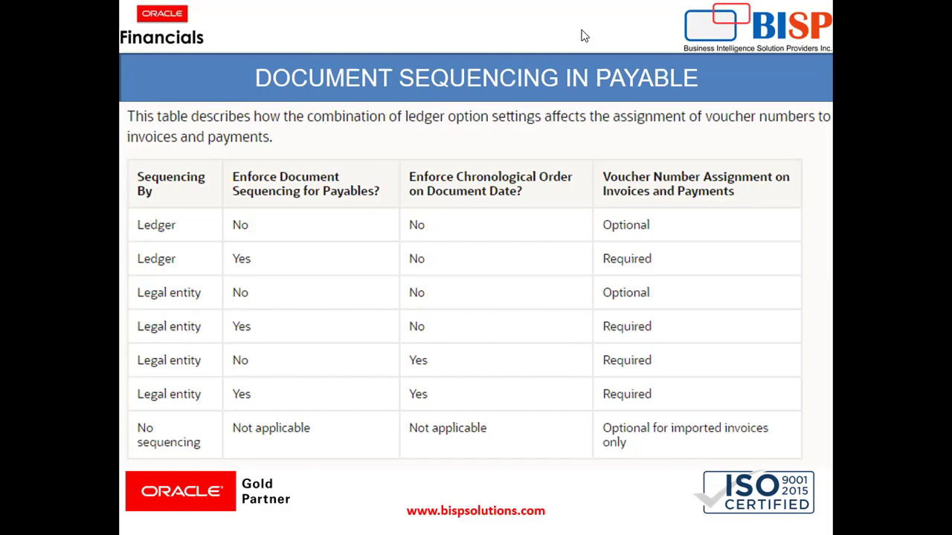
Switch back to the browser, search the project tasks for "manage payables document sequence" and open the Manage Payables Document Sequences task
key("alt+Tab")
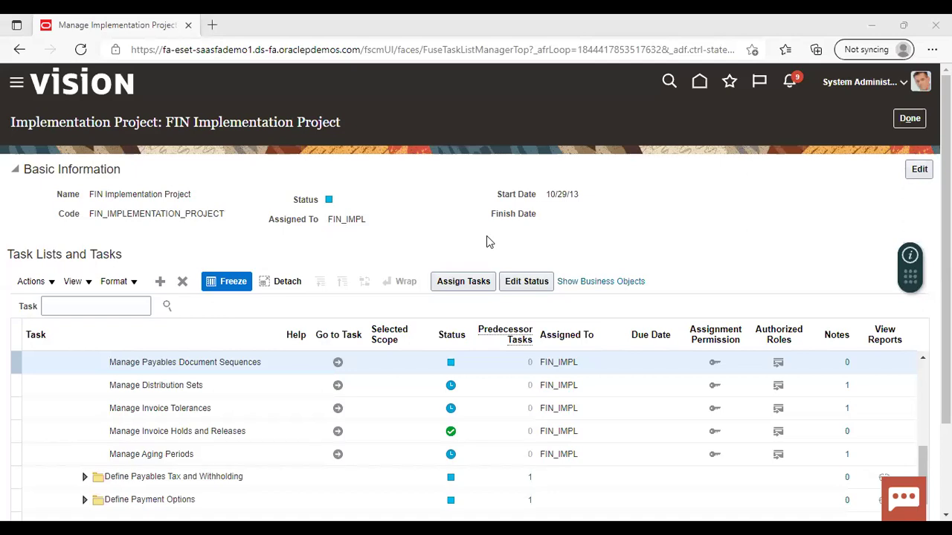
left_click(91, 307)
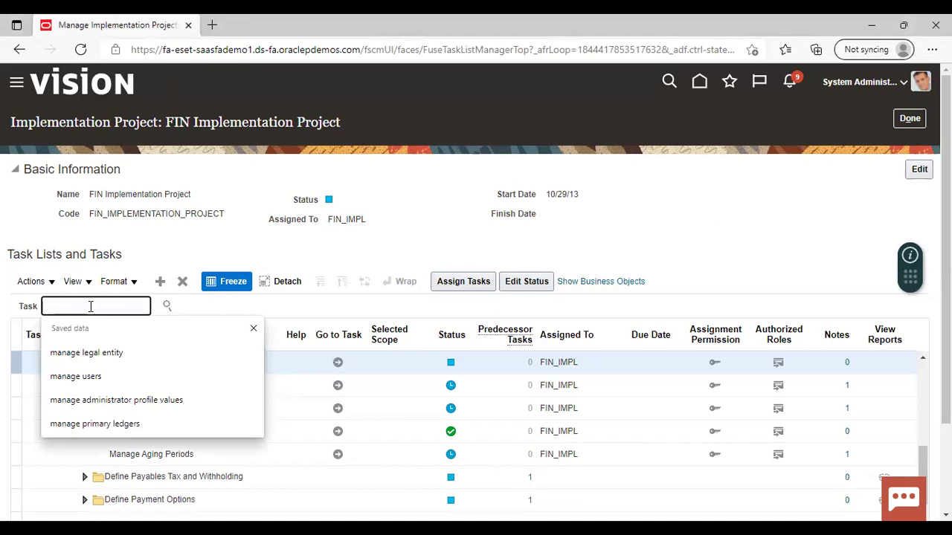
type("ma")
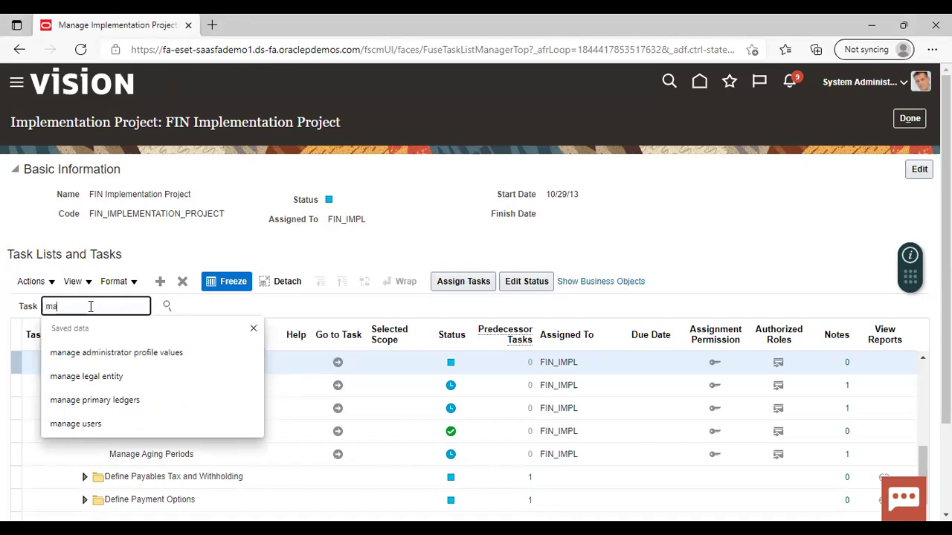
type("nage payable ")
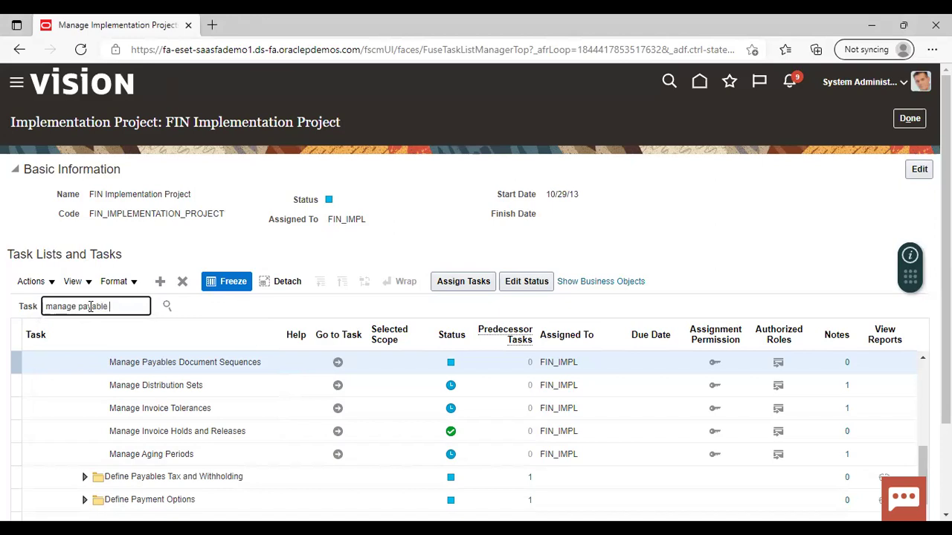
type("sdocument seq")
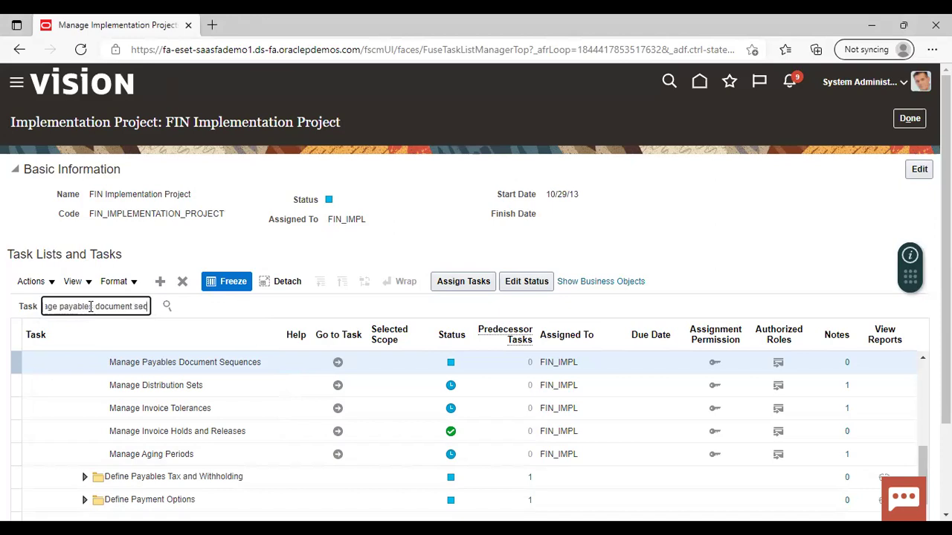
type("uence")
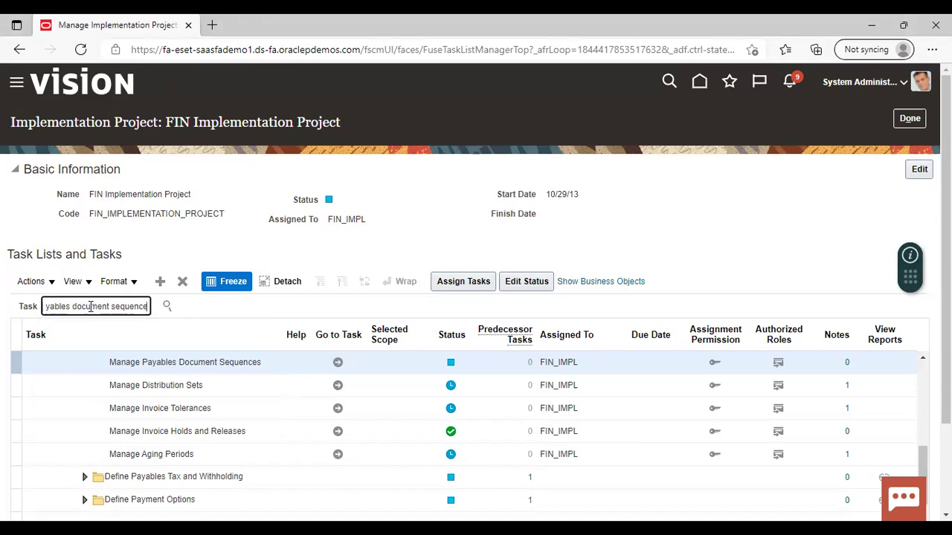
key("Return")
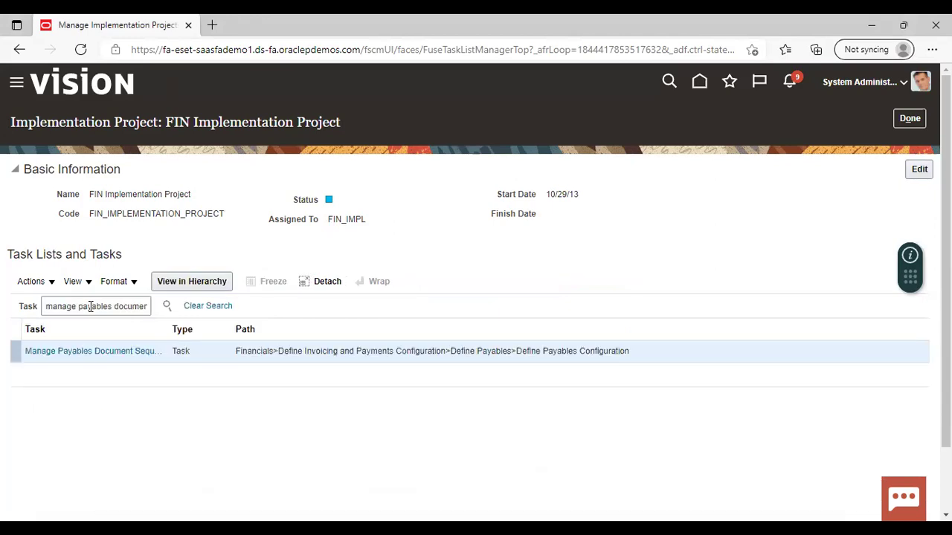
left_click(78, 350)
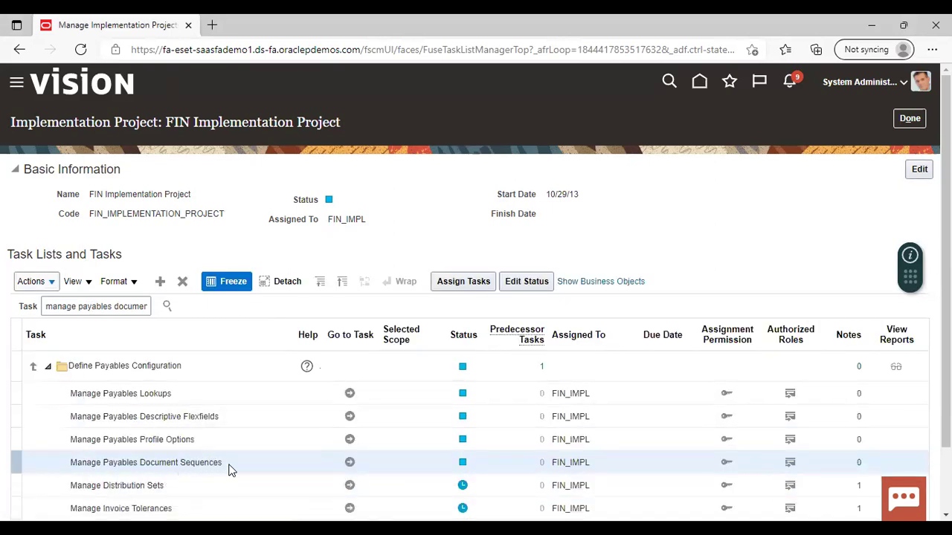
left_click(351, 463)
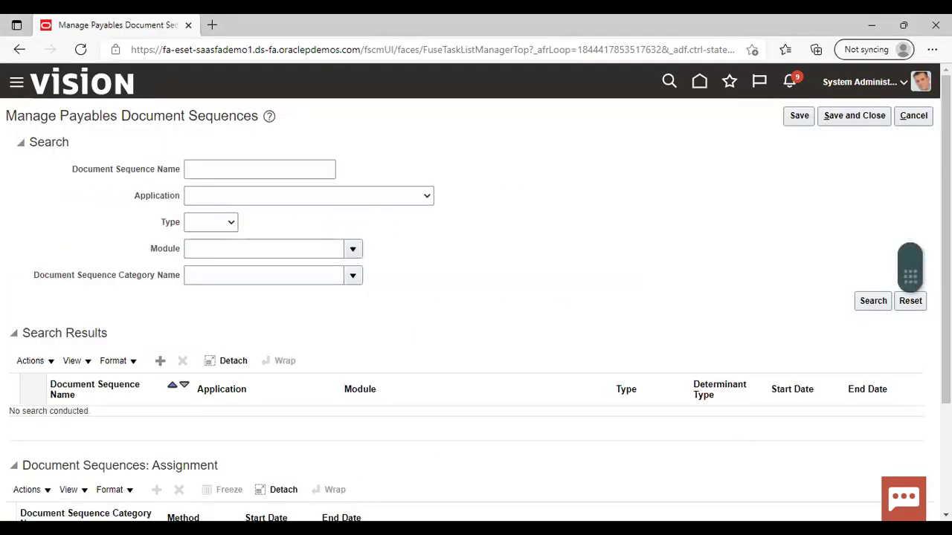
Add a new document sequence row and name it "payable standard invoice"
scroll(422, 260, "down", 1)
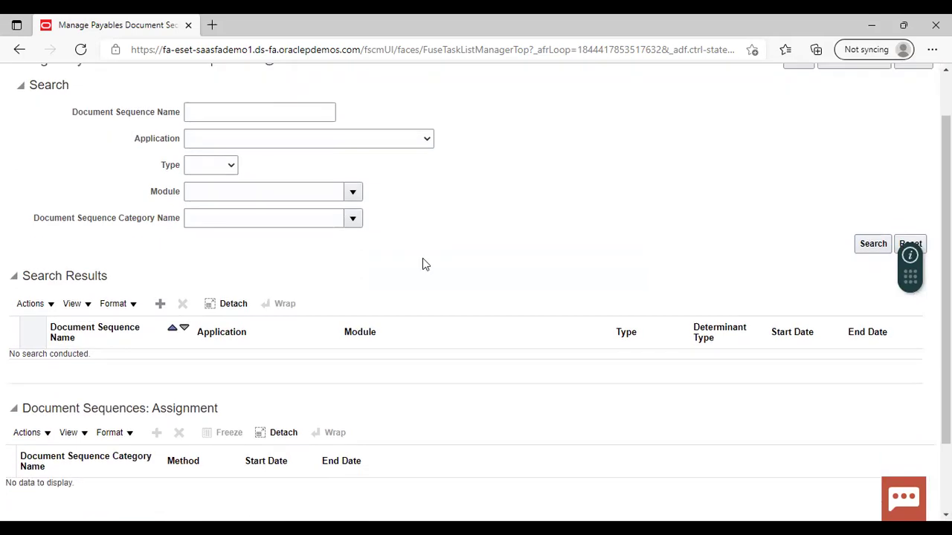
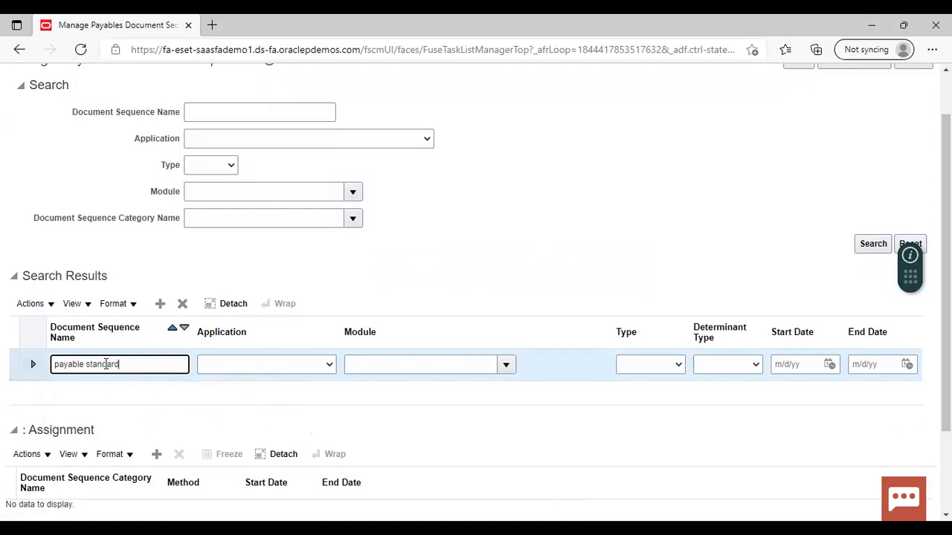
type("voice")
left_click(330, 364)
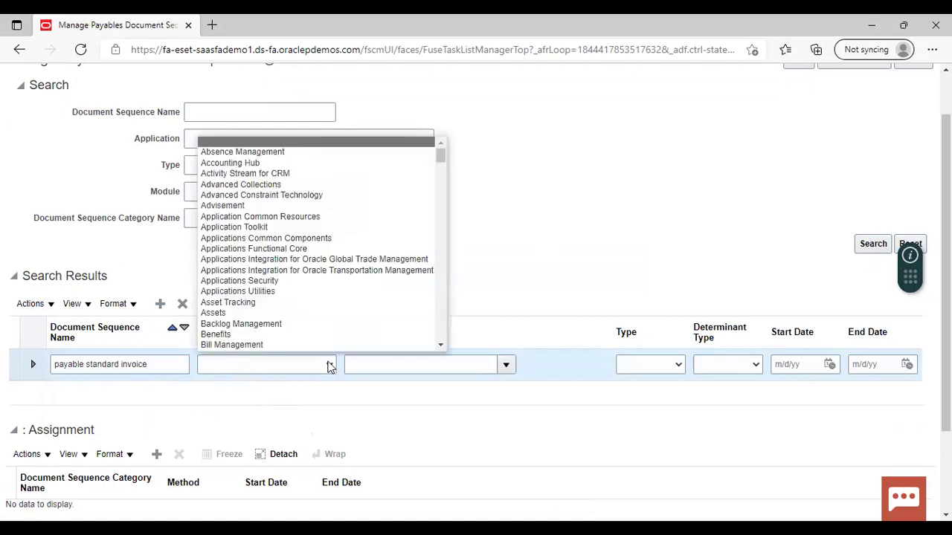
scroll(319, 333, "down", 1)
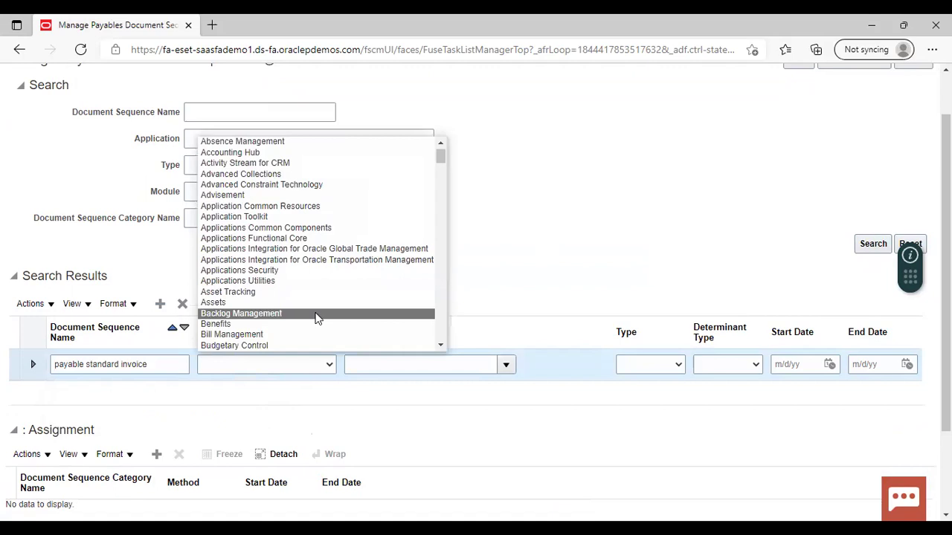
scroll(282, 363, "down", 1)
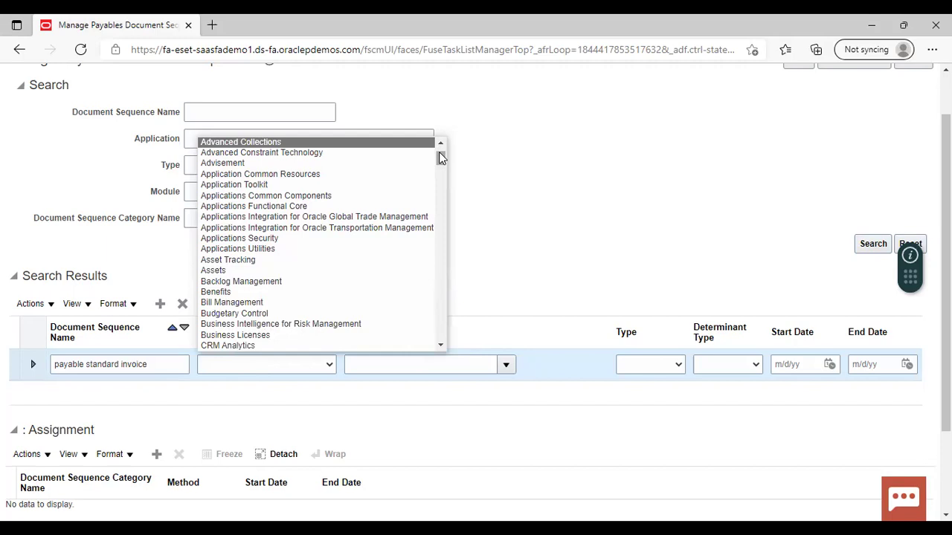
scroll(442, 153, "up", 2)
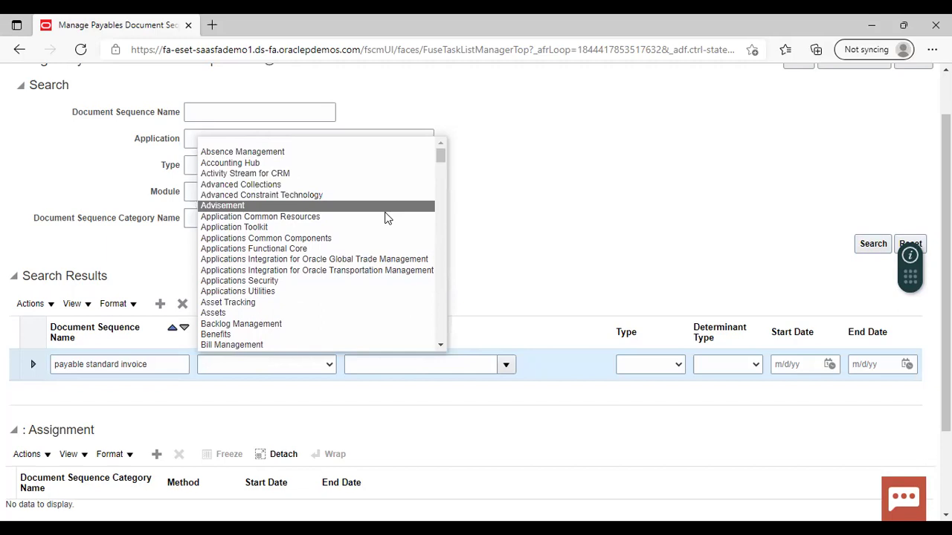
left_click(385, 213)
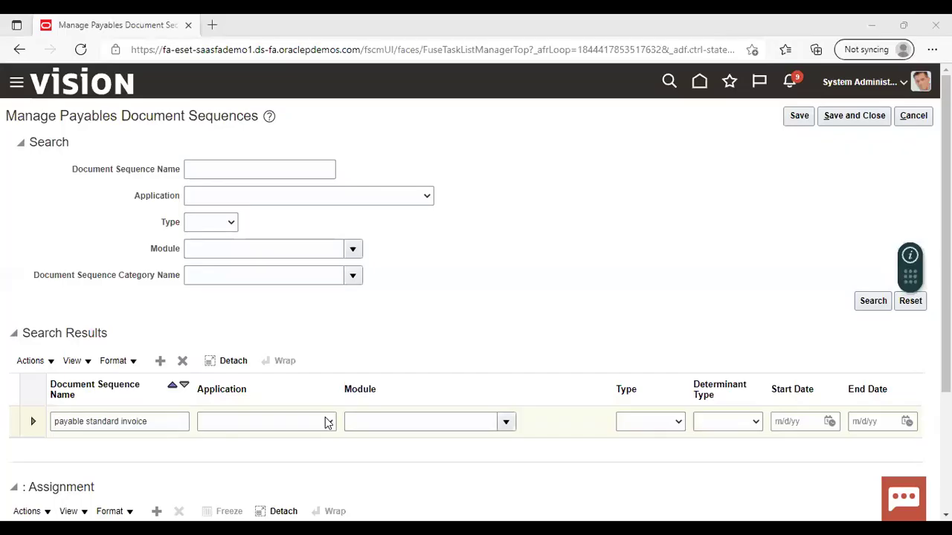
Set the application of the payable standard invoice sequence to Payables
left_click(327, 421)
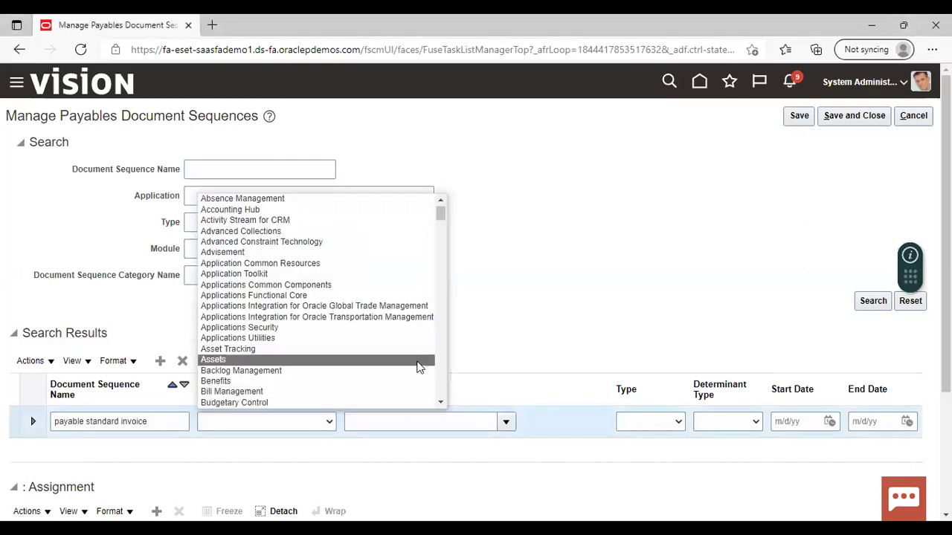
key("Down")
key("Down")
key("Down")
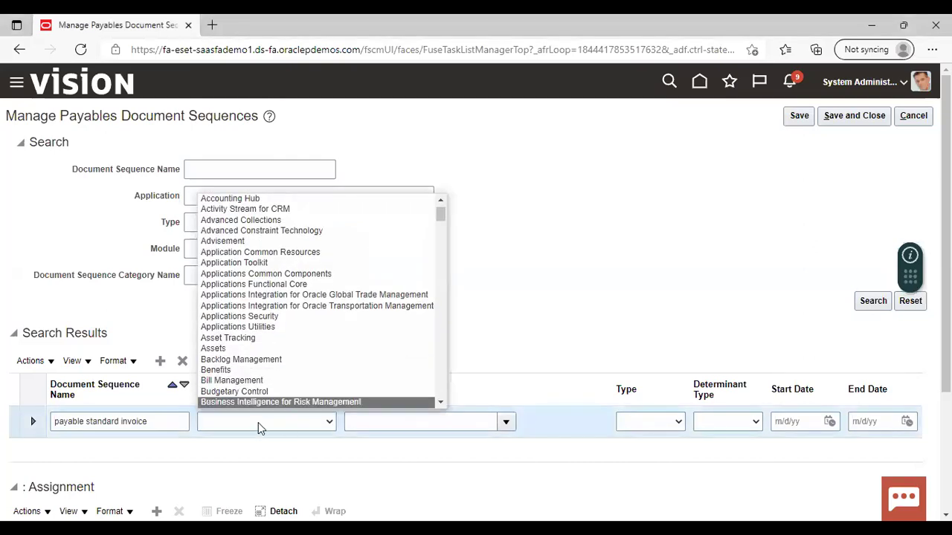
left_click(258, 422)
left_click(258, 423)
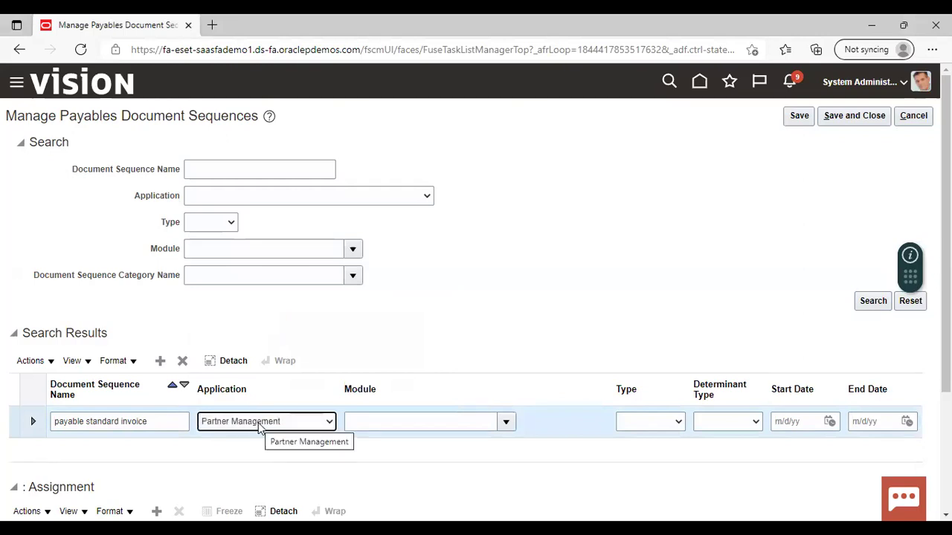
left_click(330, 423)
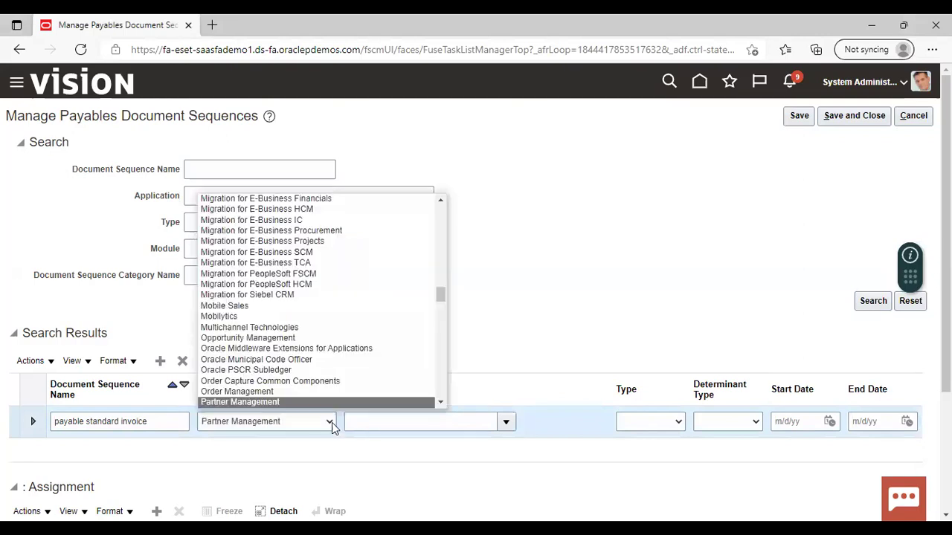
scroll(364, 394, "down", 1)
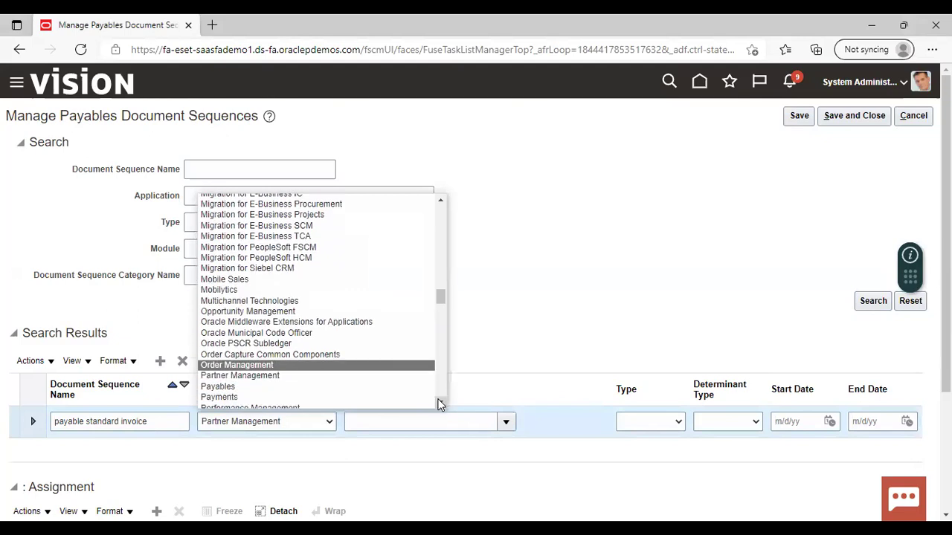
left_click(364, 387)
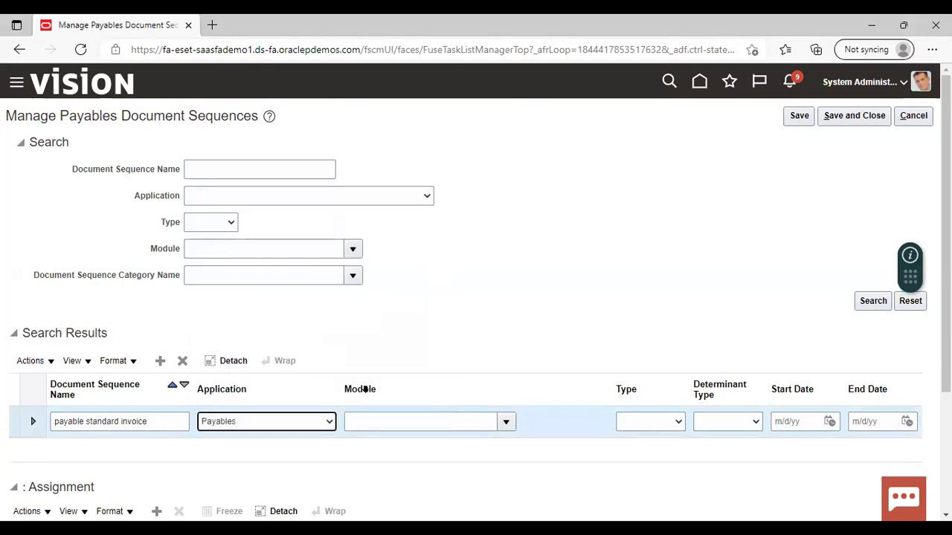
Set the payable standard invoice sequence's module to Payables, type to Automatic and determinant type to Ledger
left_click(503, 423)
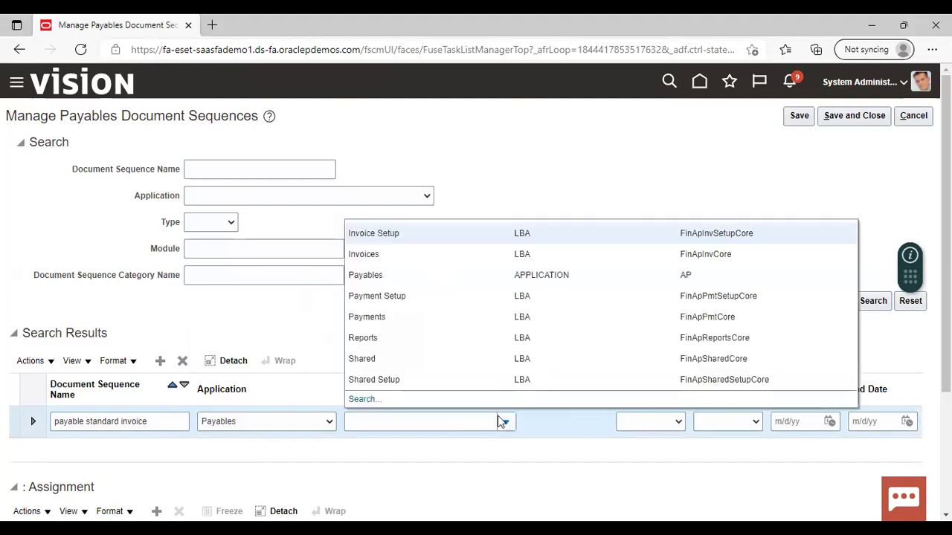
left_click(418, 286)
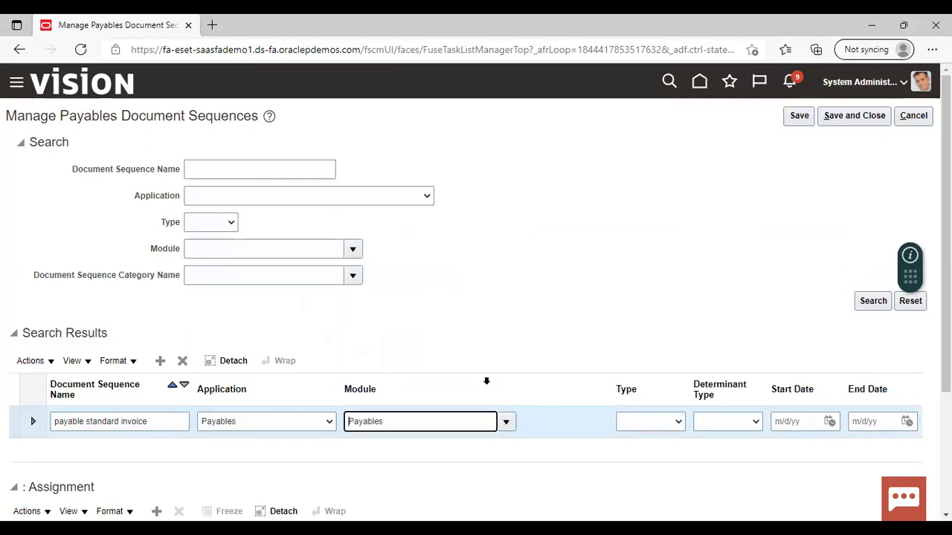
left_click(679, 425)
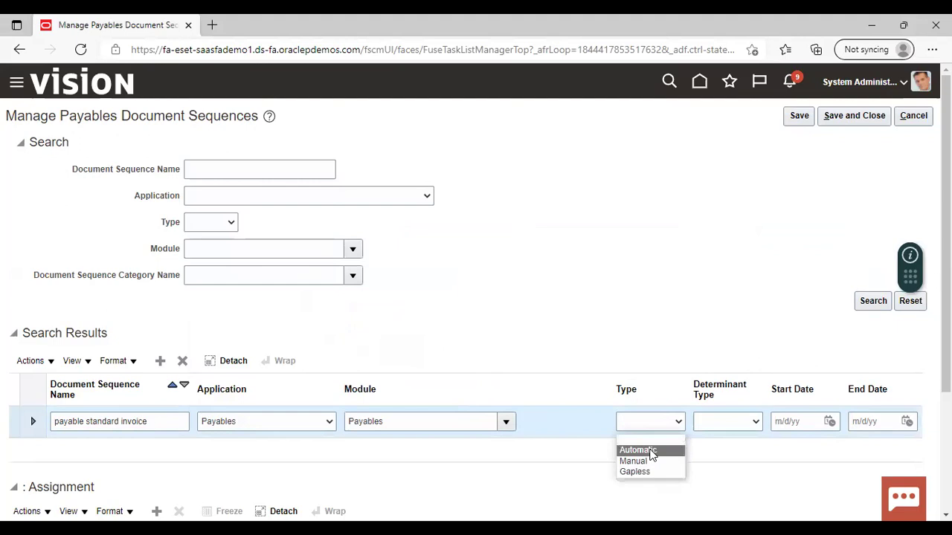
left_click(651, 451)
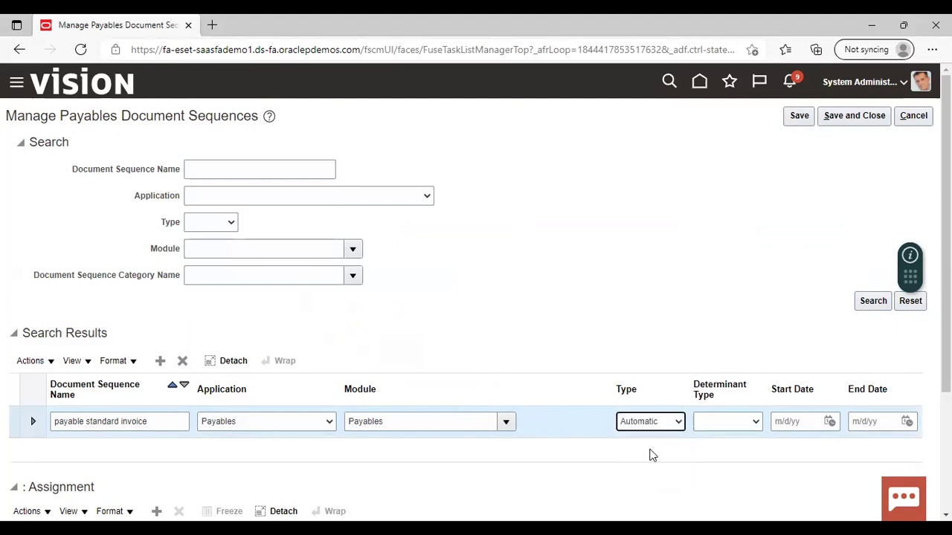
left_click(756, 421)
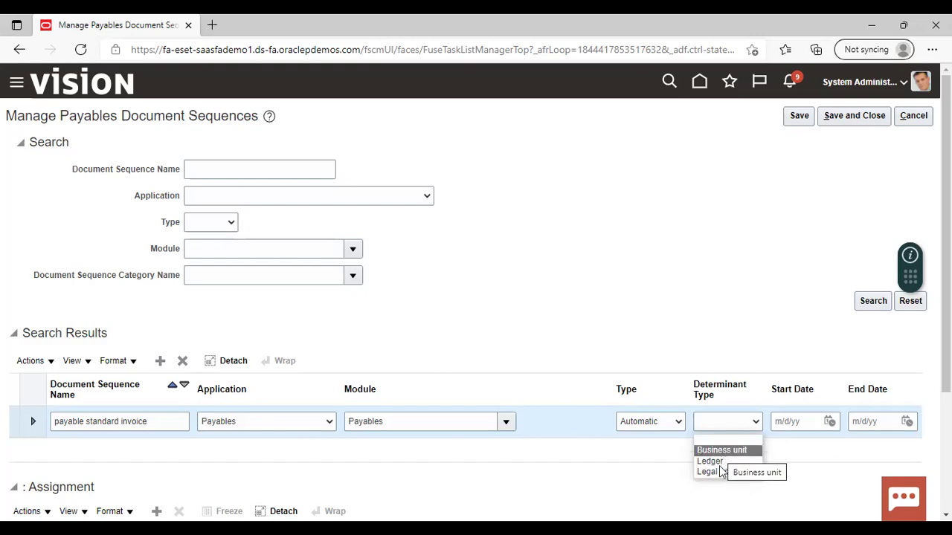
left_click(719, 464)
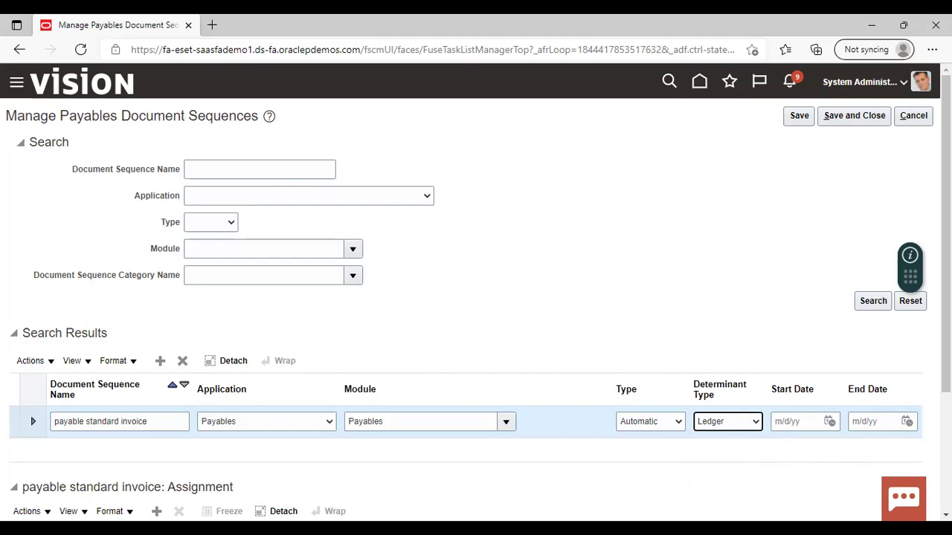
Add an assignment row to the payable standard invoice sequence with the Accrual document sequence category and the Automatic method
scroll(476, 298, "down", 3)
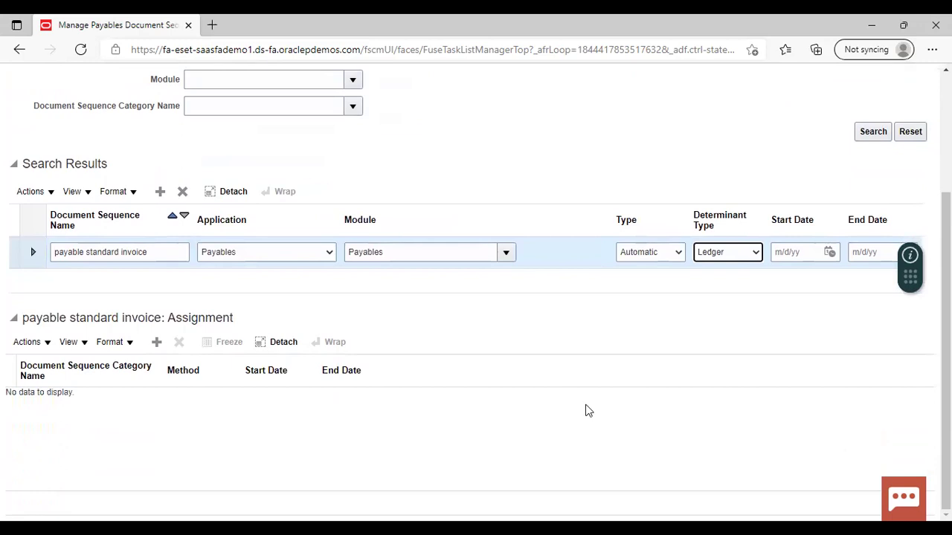
left_click(157, 342)
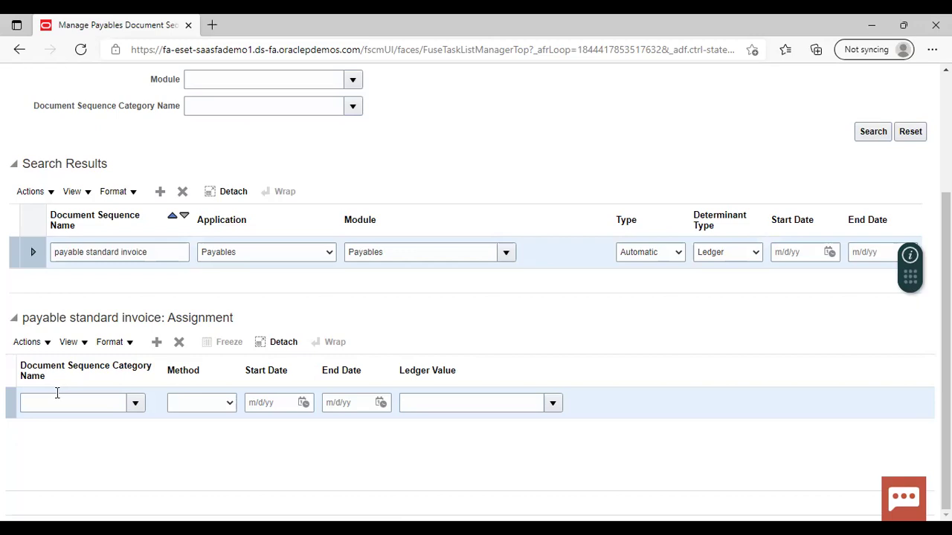
left_click(135, 403)
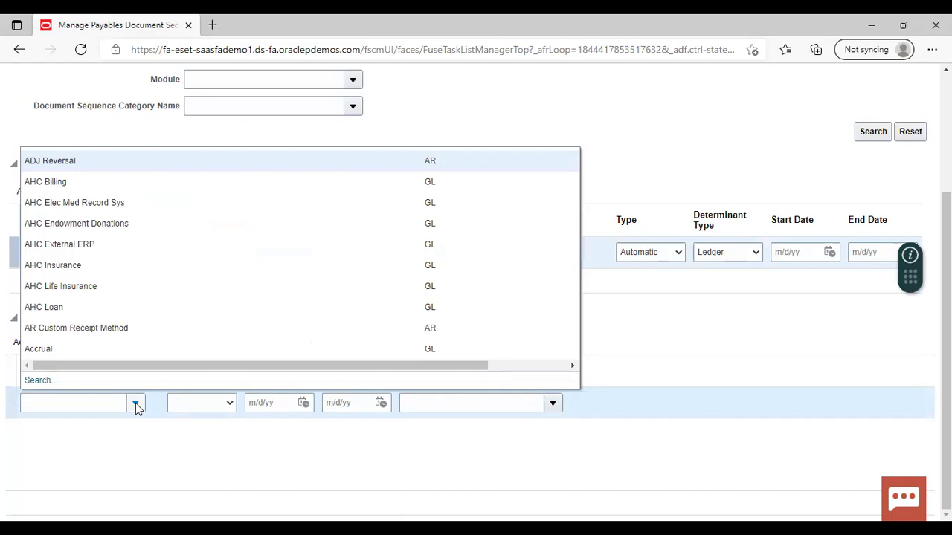
left_click(99, 349)
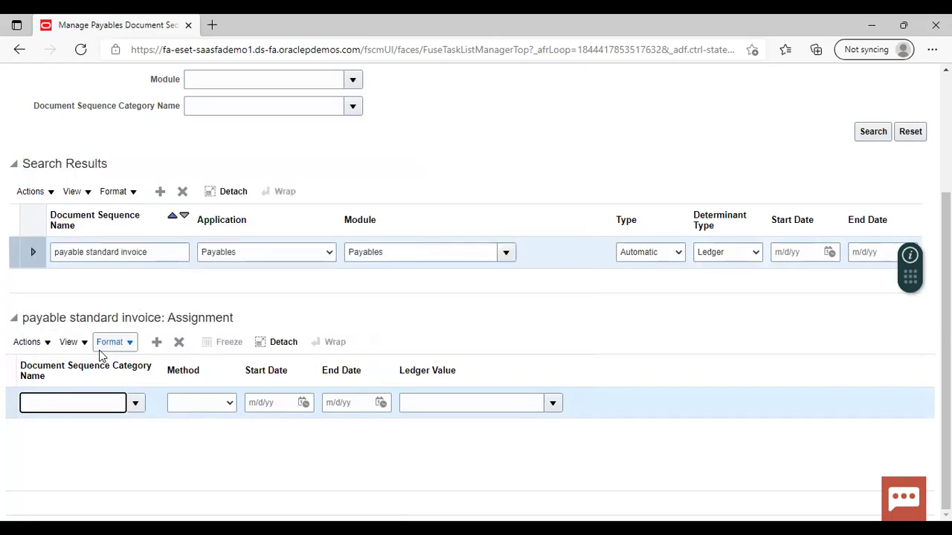
left_click(229, 406)
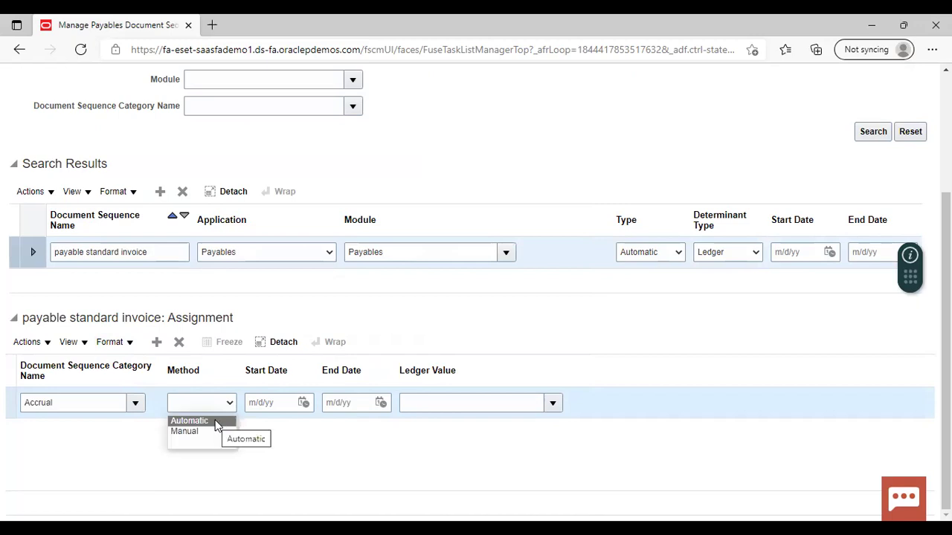
left_click(217, 421)
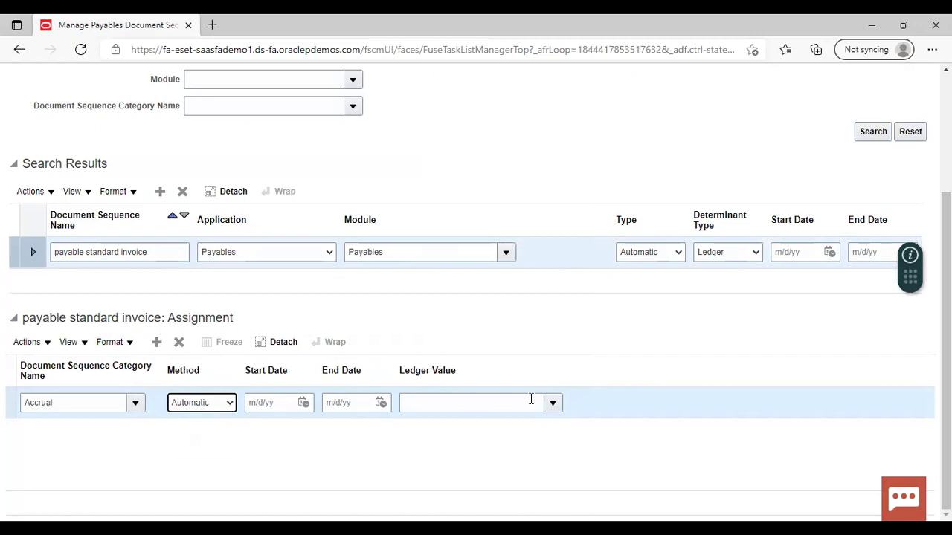
Set the ledger value of the Accrual assignment to Australia Primary Ledger
left_click(552, 403)
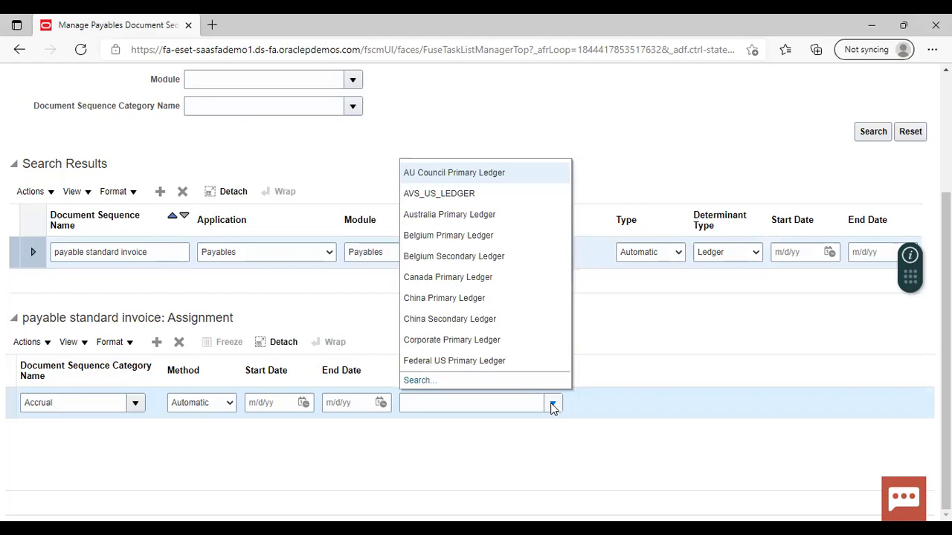
left_click(500, 444)
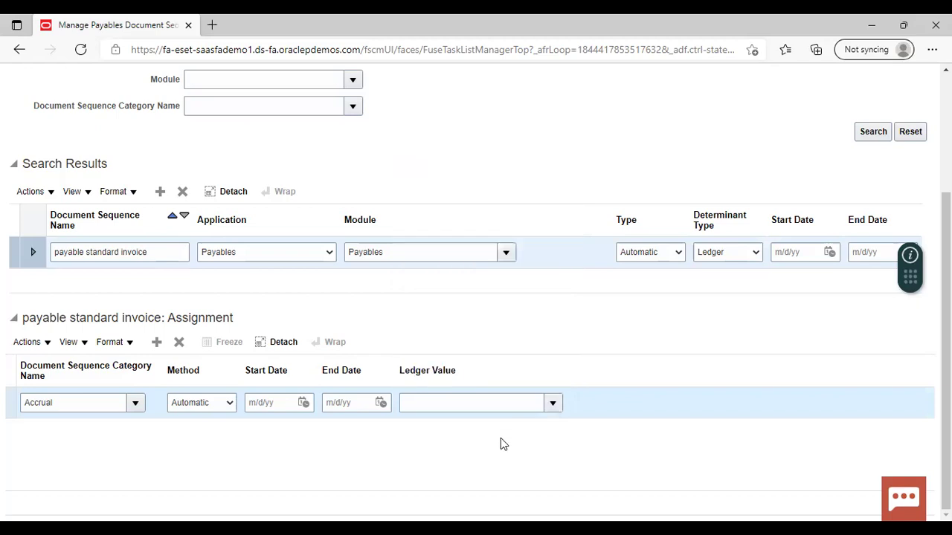
left_click(553, 405)
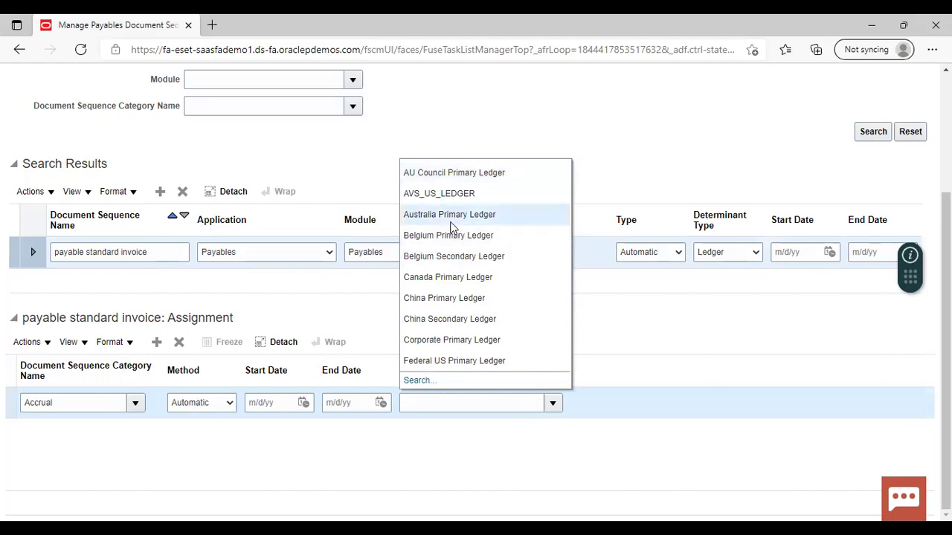
left_click(450, 220)
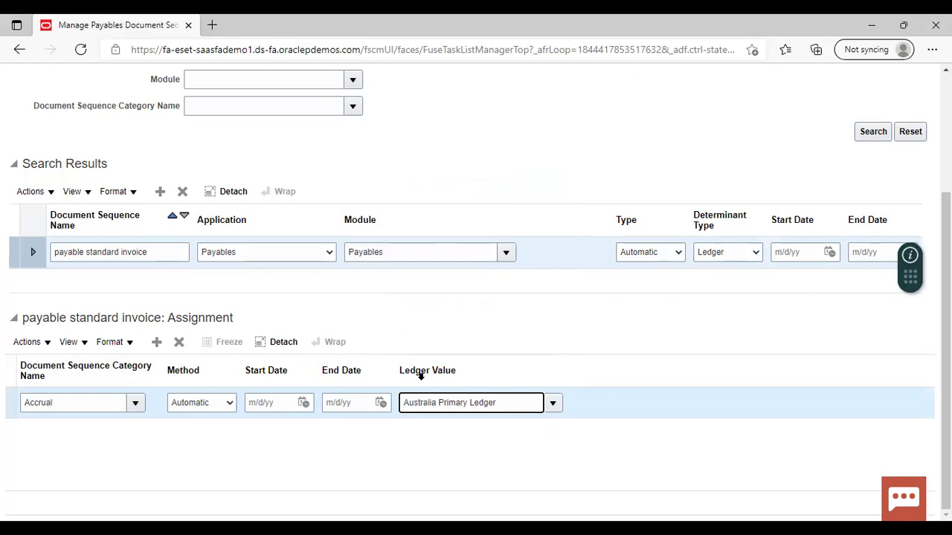
left_click(553, 404)
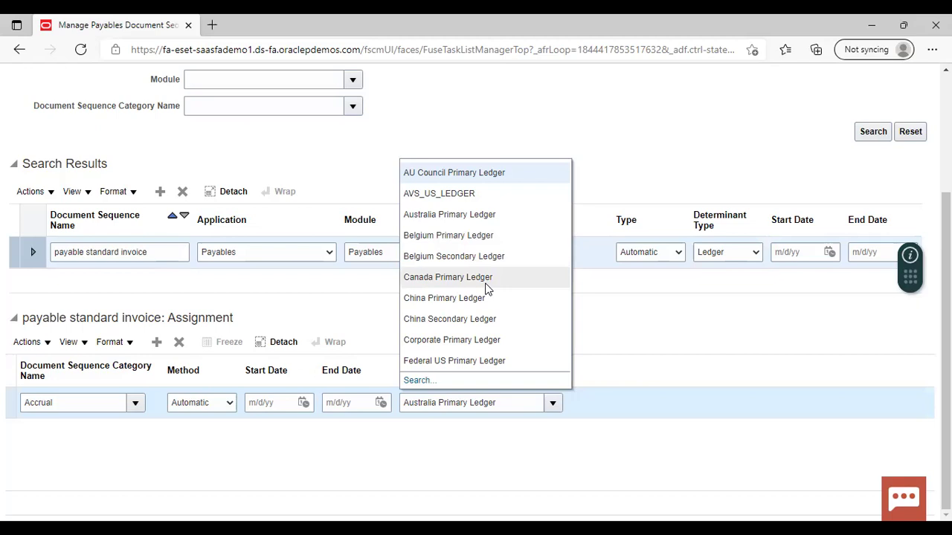
left_click(480, 440)
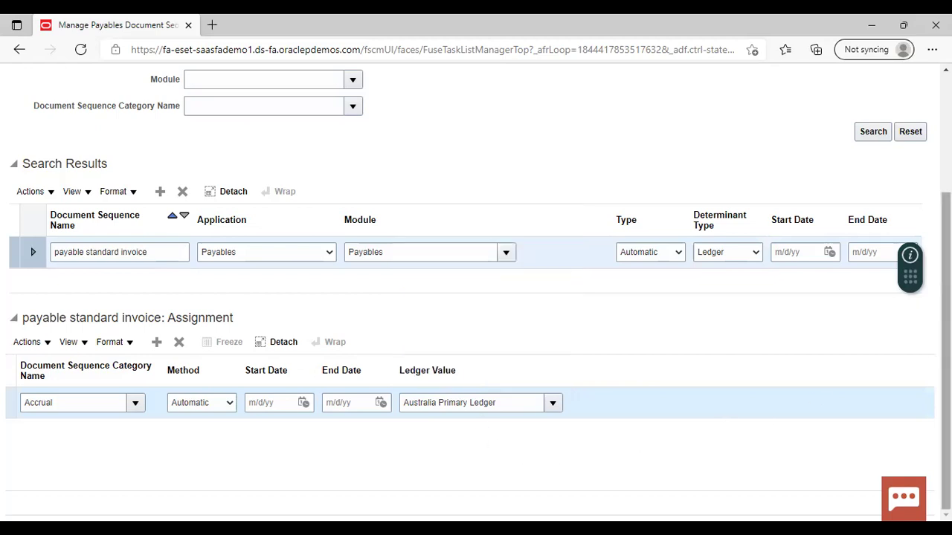
Try to save and close the payables document sequence without start dates
scroll(476, 297, "up", 3)
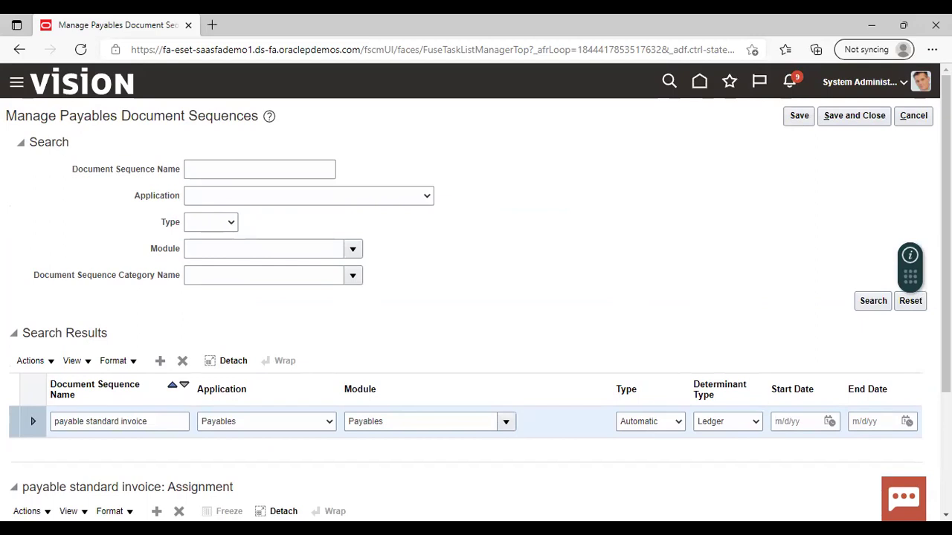
left_click(843, 121)
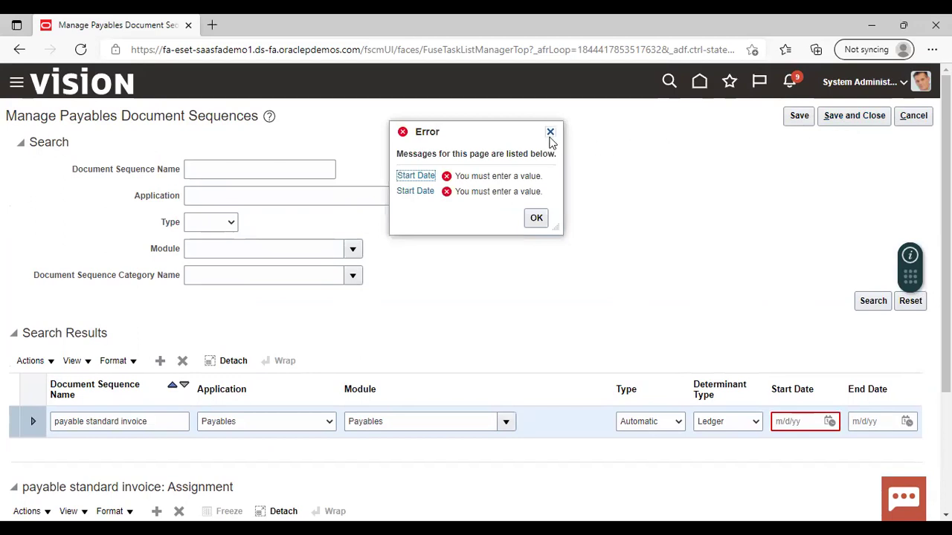
left_click(550, 133)
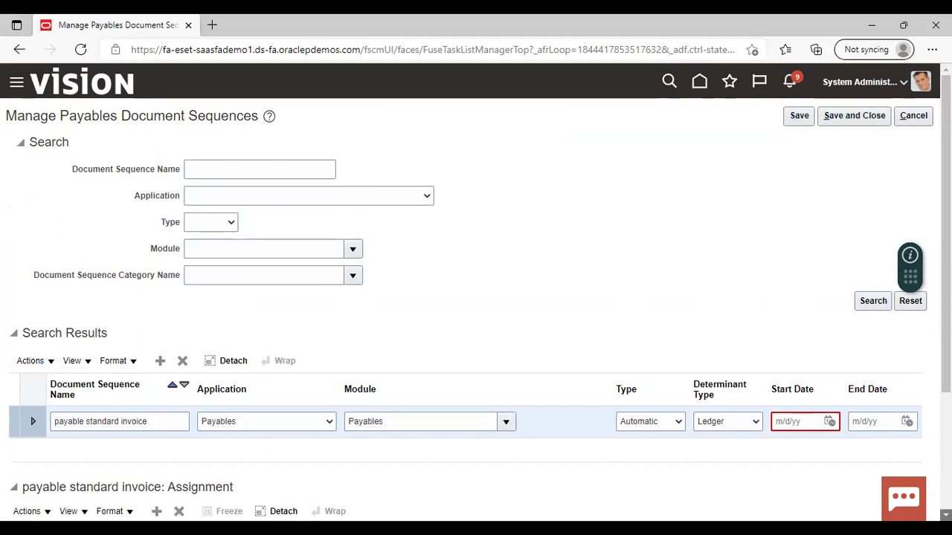
Set the start date of the payable standard invoice sequence to 12/22/2021
scroll(475, 297, "down", 3)
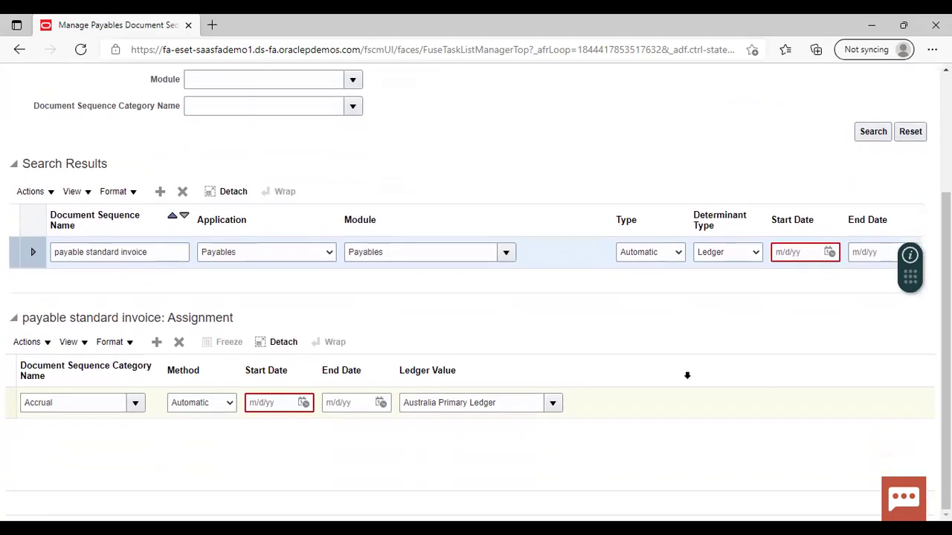
left_click(813, 253)
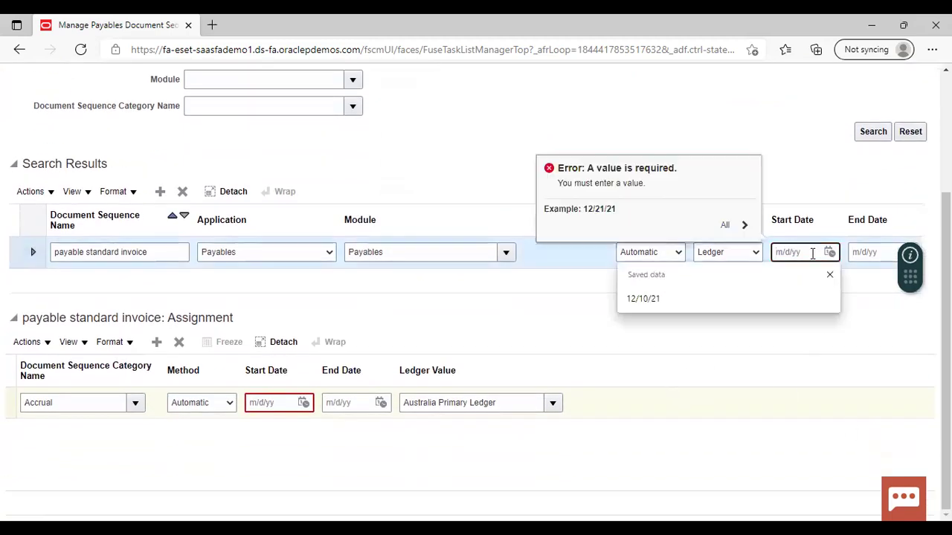
type("12/21/")
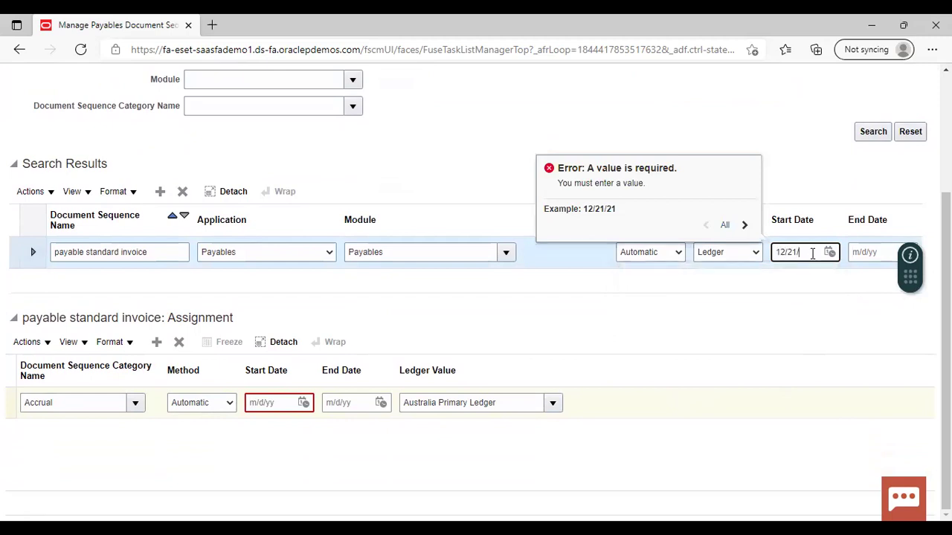
key("BackSpace")
key("BackSpace")
type("2/20")
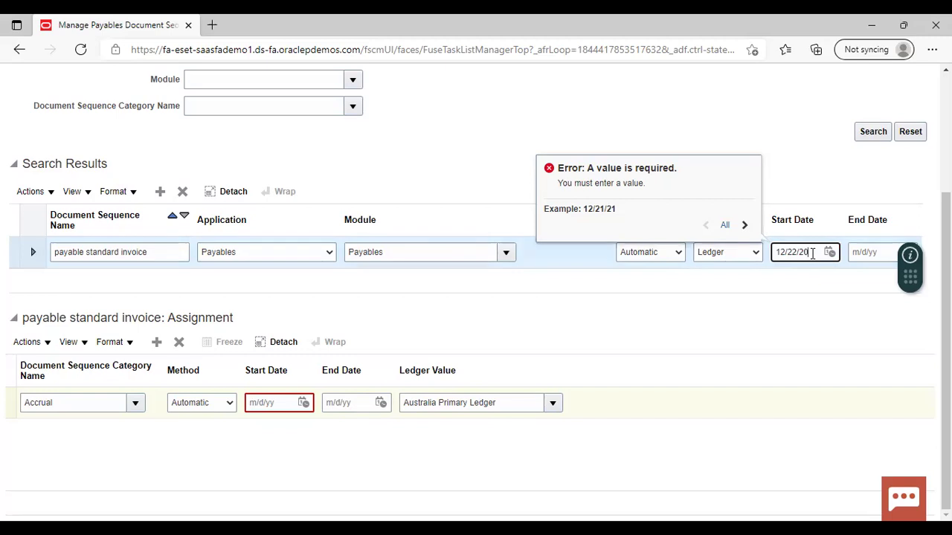
type("21")
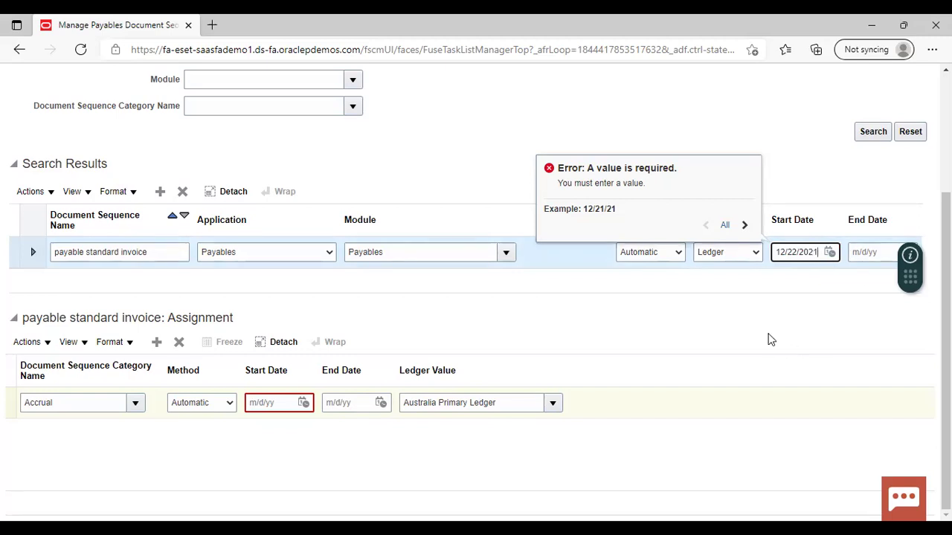
left_click(690, 113)
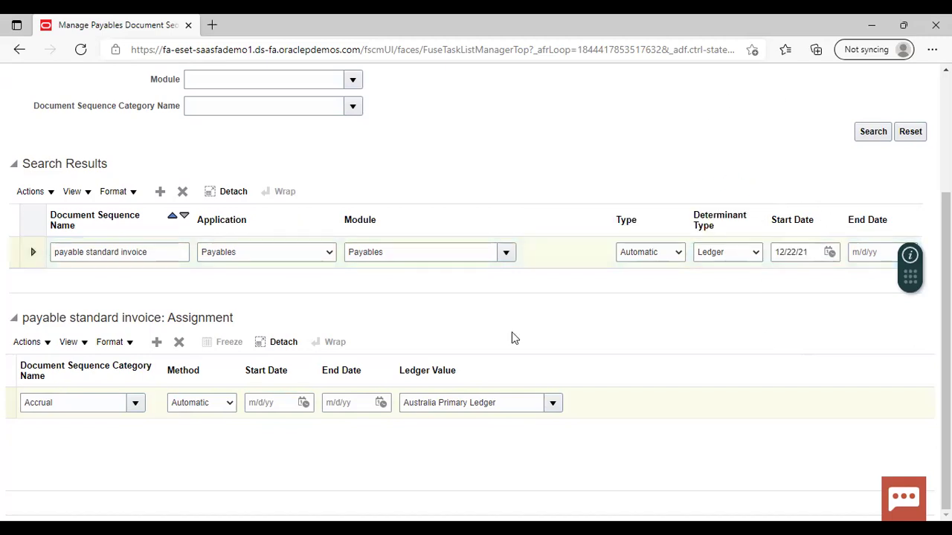
Set the Accrual assignment's start date to 12/22/2021, and save and close the document sequence
left_click(259, 402)
type("12/22/2021")
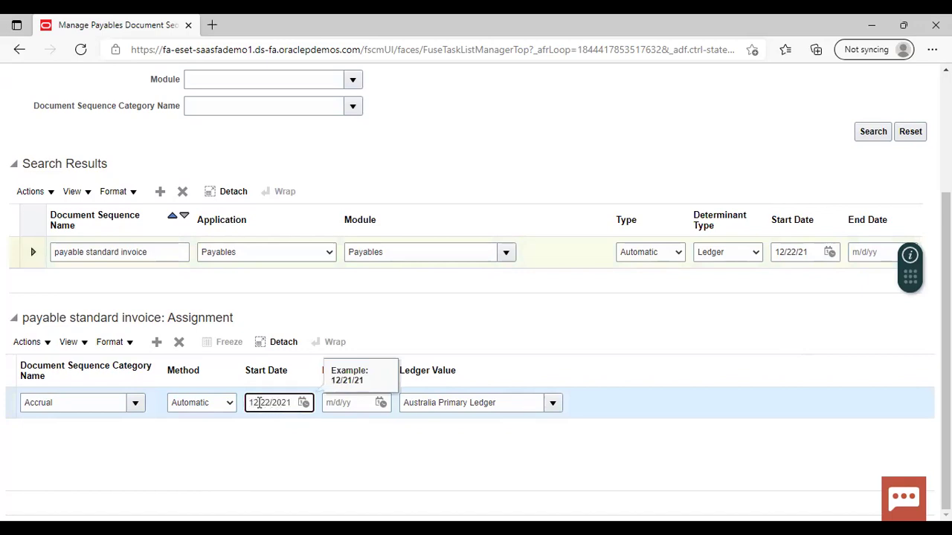
left_click(481, 443)
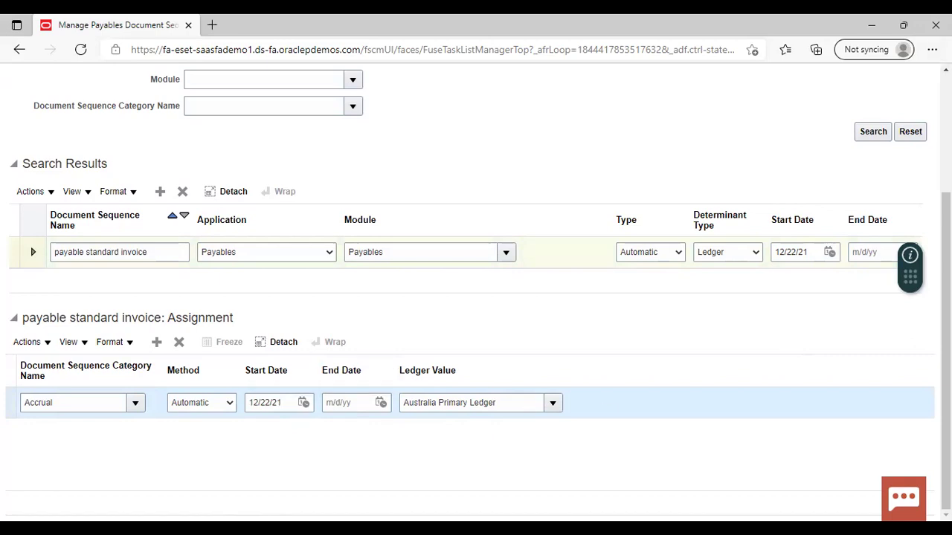
scroll(476, 297, "up", 3)
left_click(850, 117)
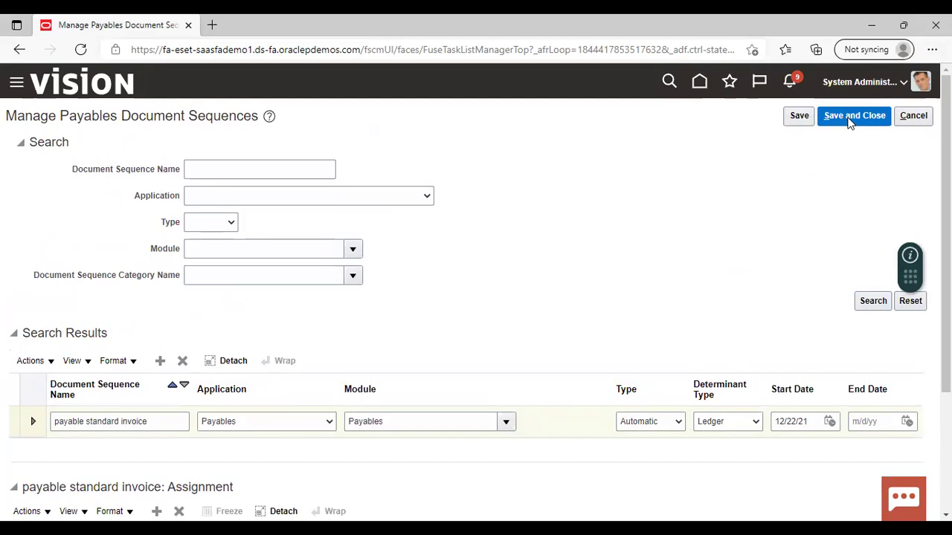